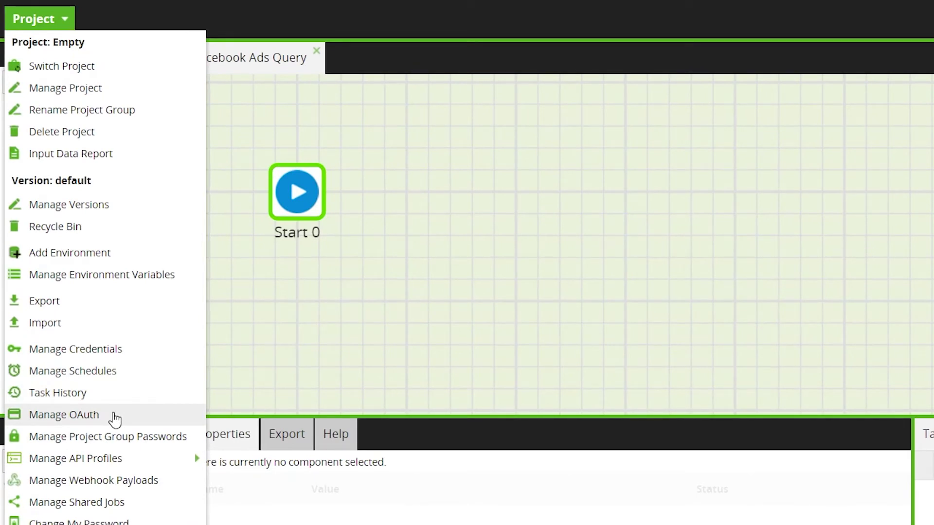
Open the OAuth management for the project and look through the existing entries down to the Facebook Ads type
left_click(114, 416)
scroll(438, 257, "down", 5)
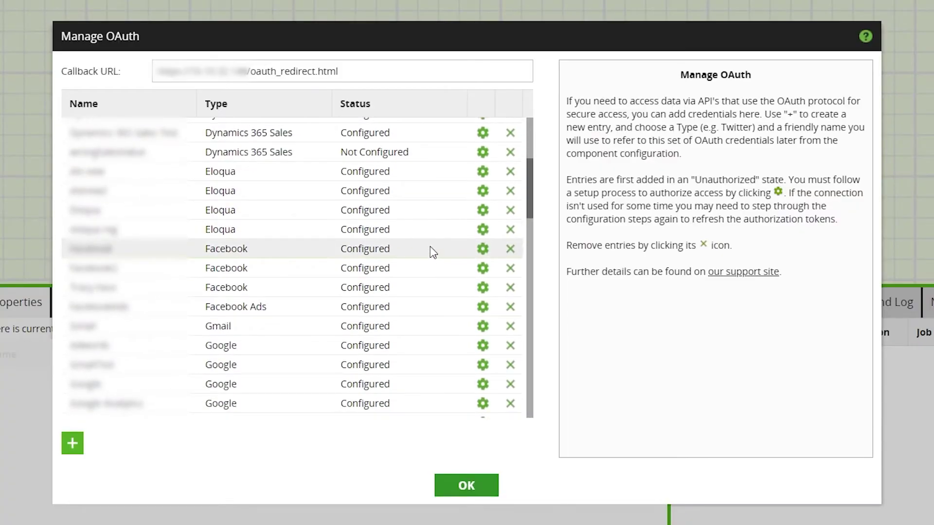
scroll(419, 247, "down", 3)
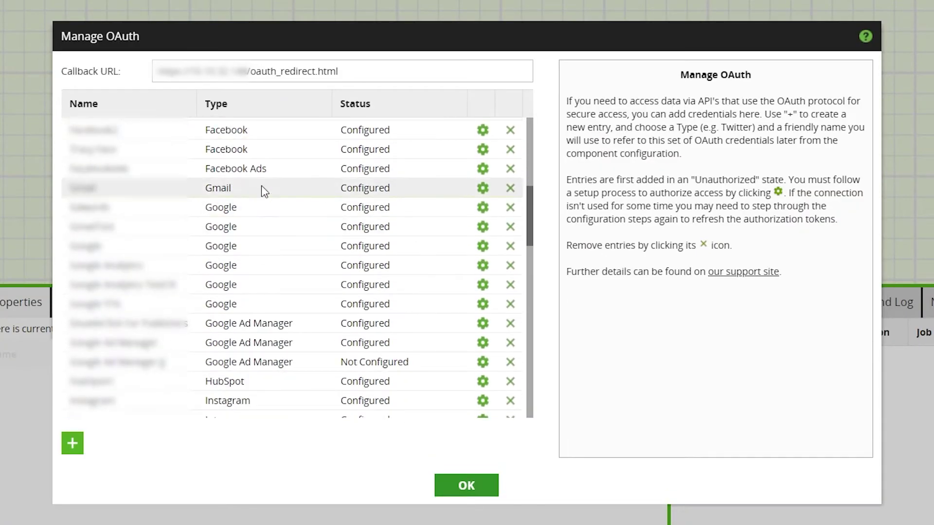
Draft an OAuth entry named FacebookAds for the Facebook Ads service, discard it, and open the existing Facebook Ads entry's setup
left_click(72, 443)
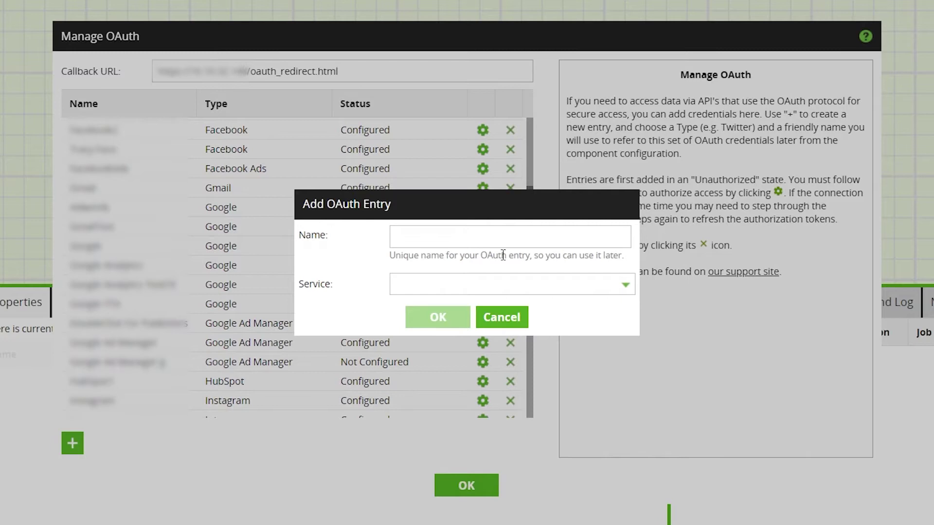
left_click(481, 278)
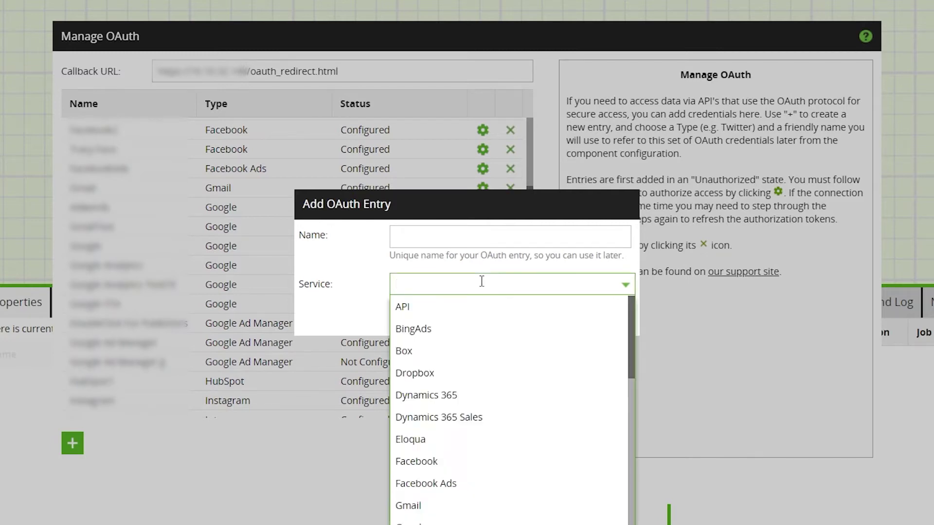
scroll(491, 438, "down", 2)
left_click(489, 414)
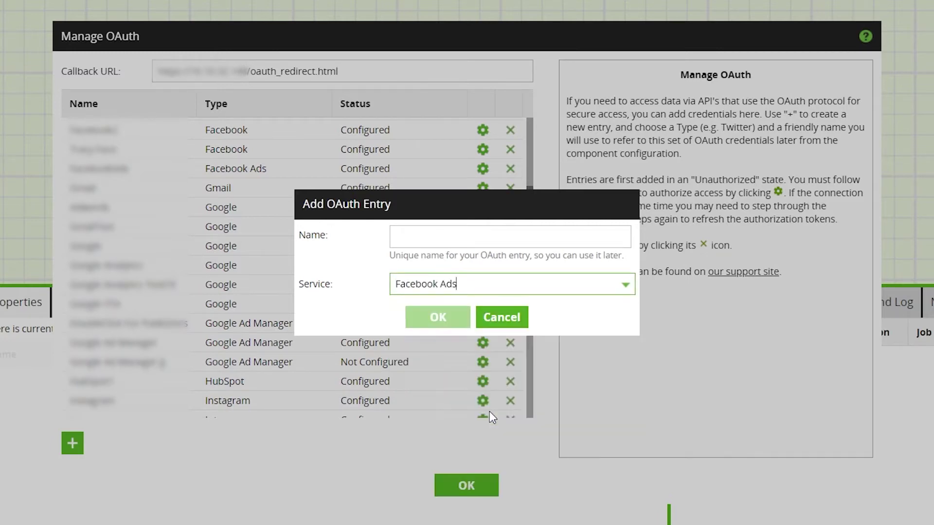
left_click(444, 237)
type("FacebookAds")
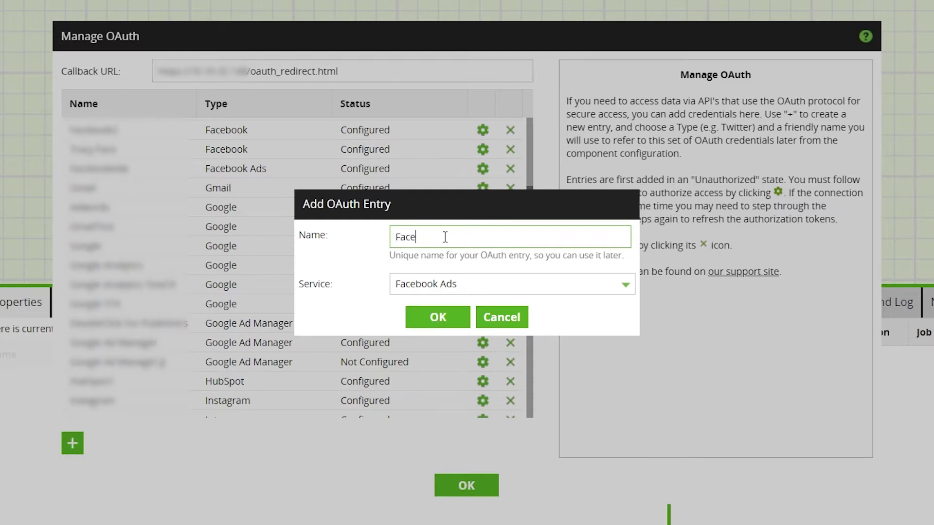
left_click(501, 317)
left_click(482, 169)
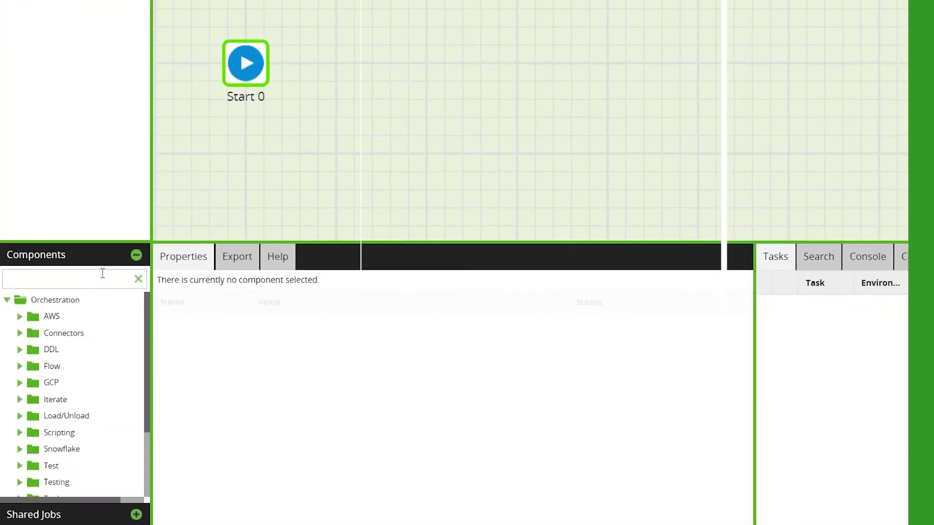
Search the components for "facebook" and place a Facebook Ads Query component connected after Start 0
left_click(90, 298)
type("face")
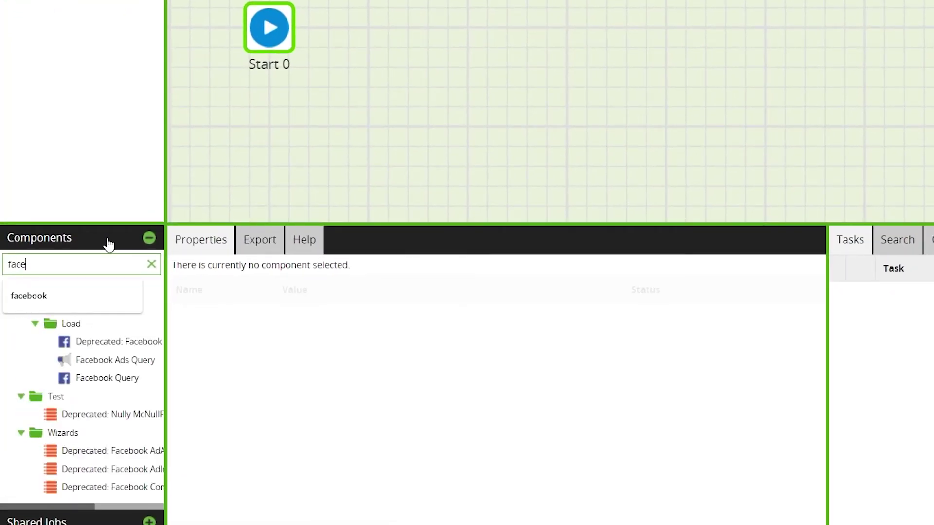
type("book")
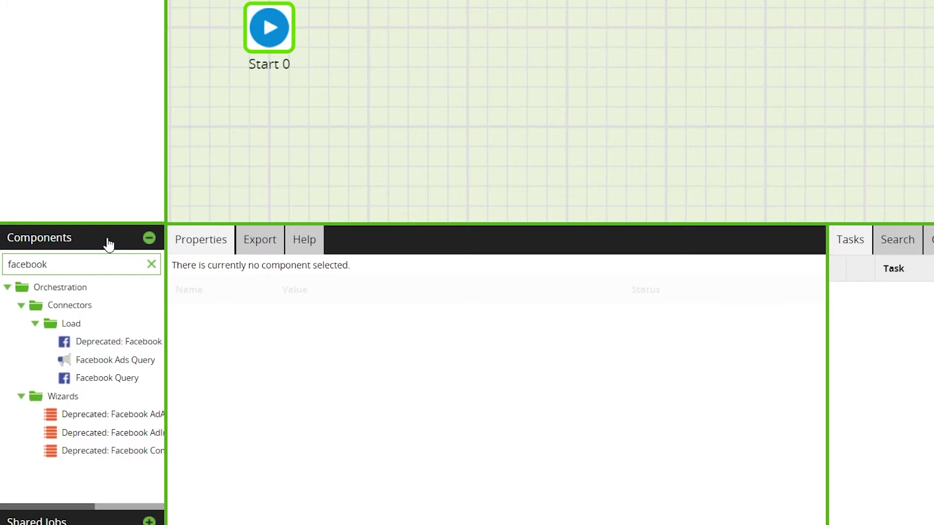
left_click_drag(151, 360, 375, 29)
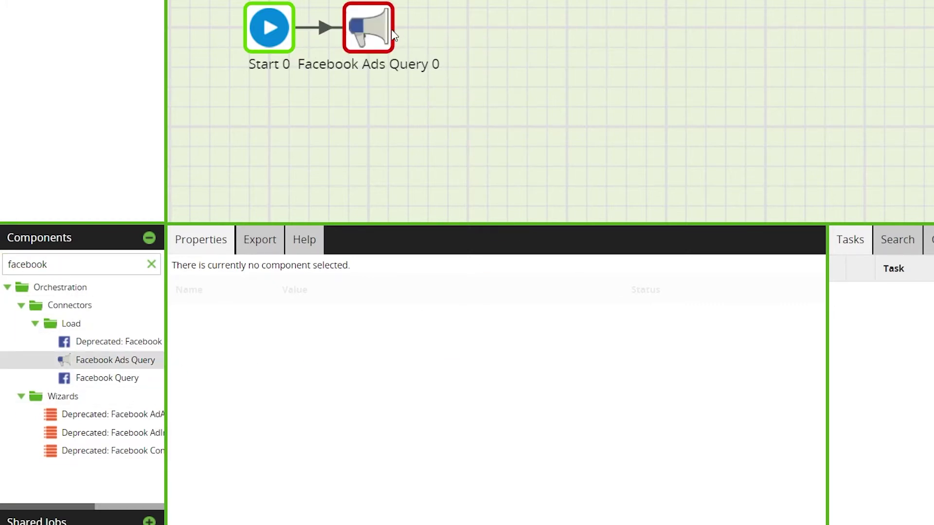
Set the Facebook Ads Query component's authentication to the FacebookAds OAuth entry
left_click(601, 351)
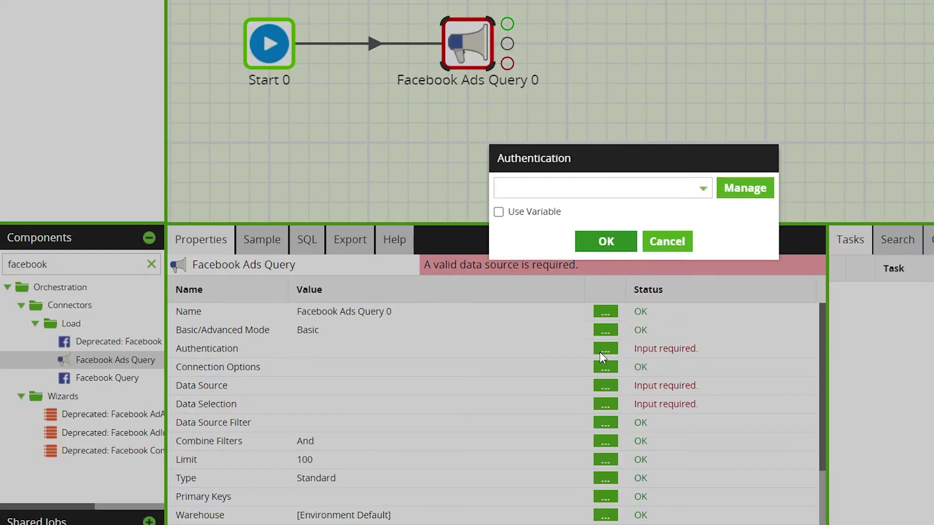
left_click(702, 191)
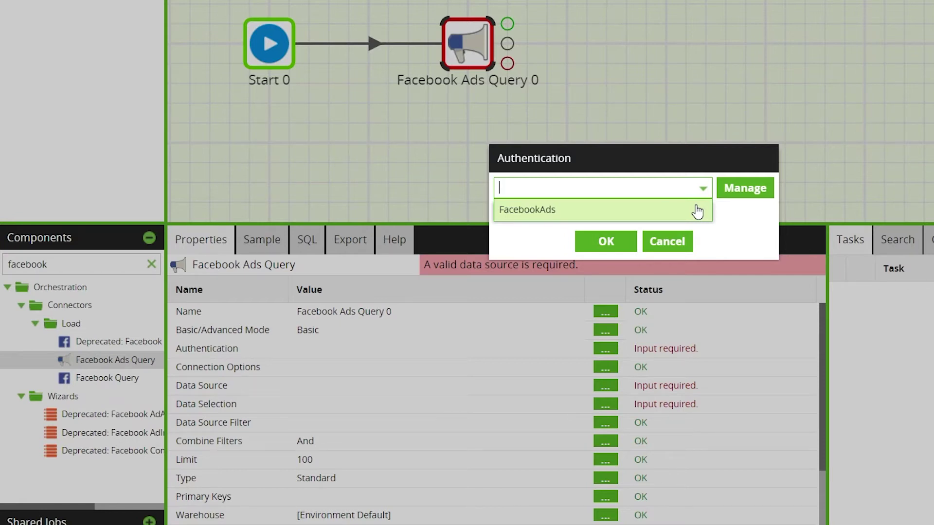
left_click(697, 212)
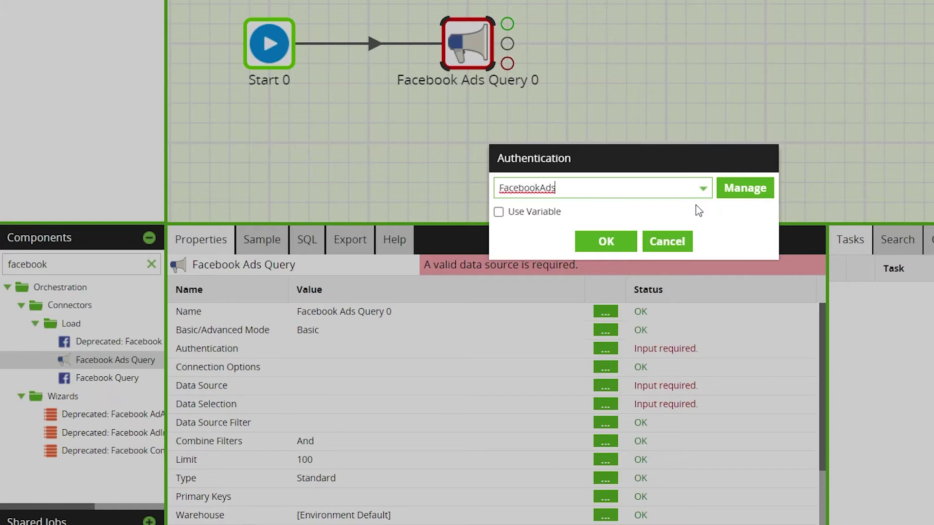
left_click(605, 243)
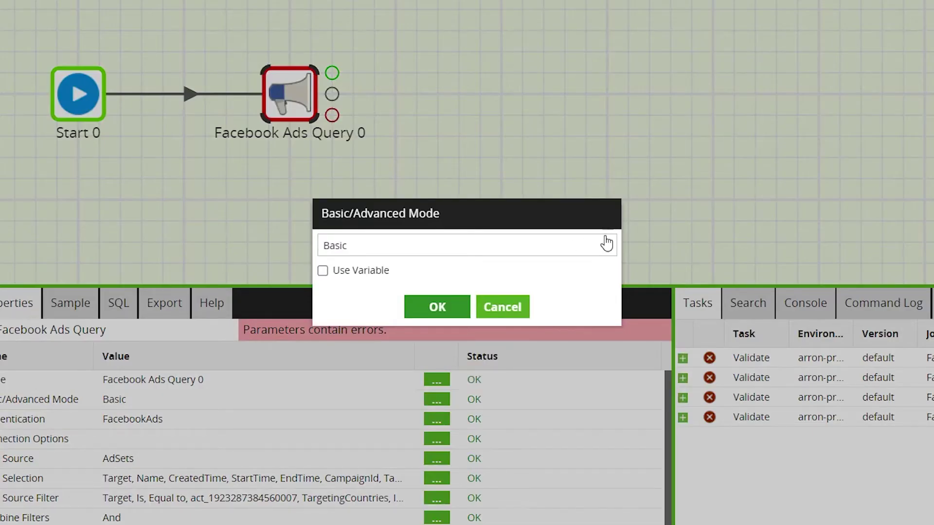
Switch the Facebook Ads Query component's Basic/Advanced Mode to Advanced
left_click(607, 244)
left_click(595, 271)
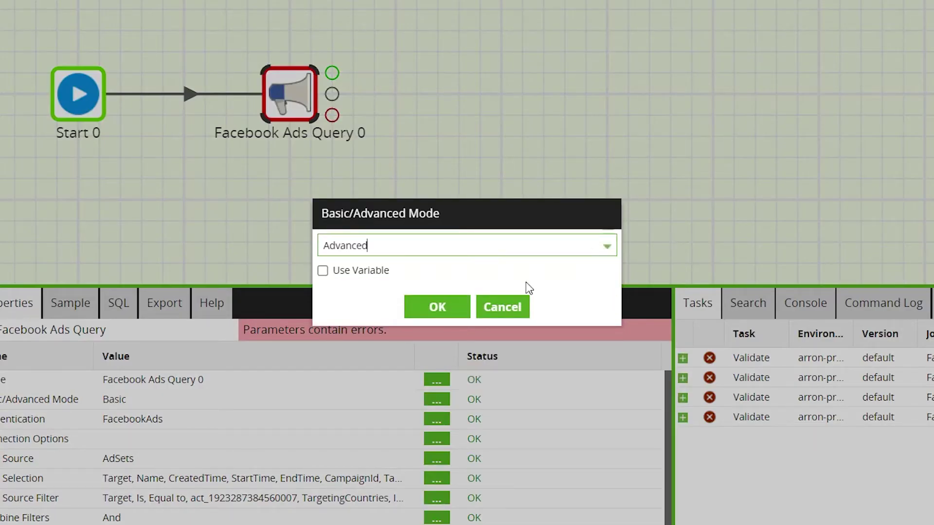
left_click(446, 312)
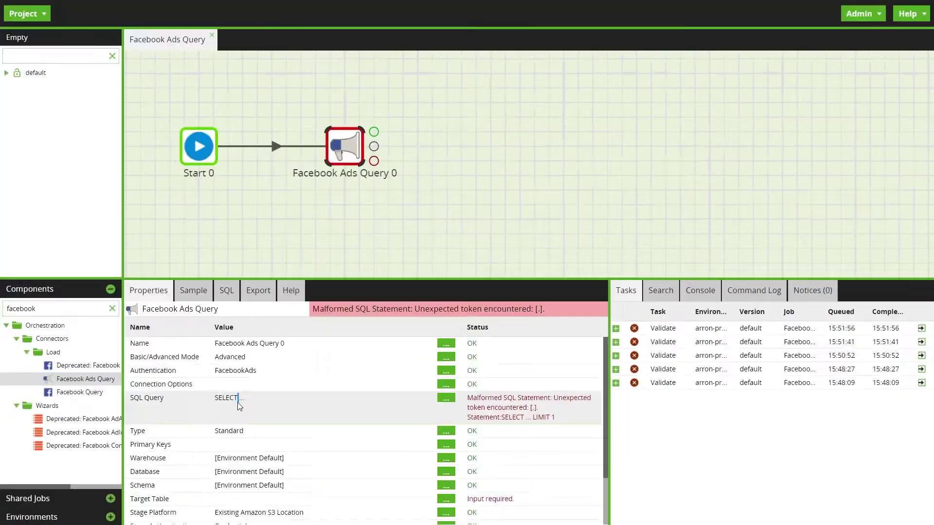
Examine the connection string options in the Matillion ETL data model documentation for Facebook Ads
left_click(157, 384)
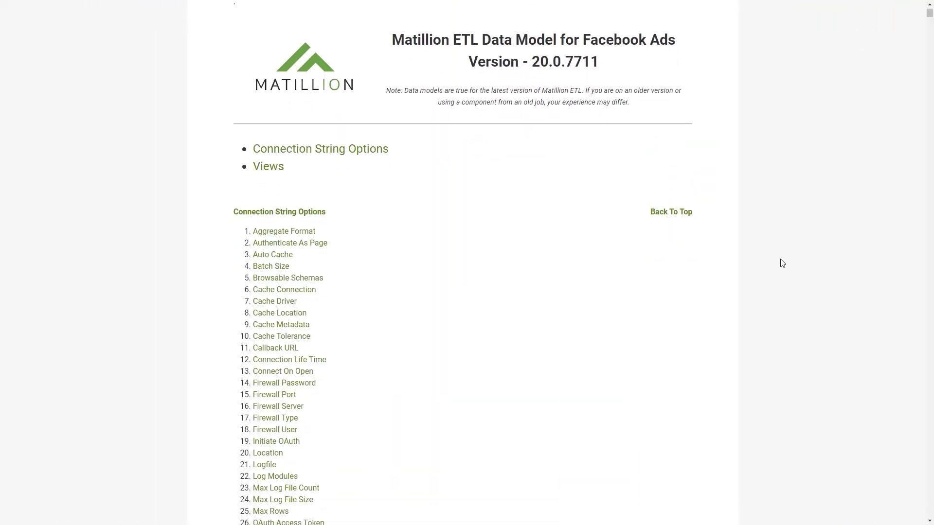
scroll(781, 263, "down", 20)
scroll(780, 264, "down", 20)
scroll(779, 270, "down", 20)
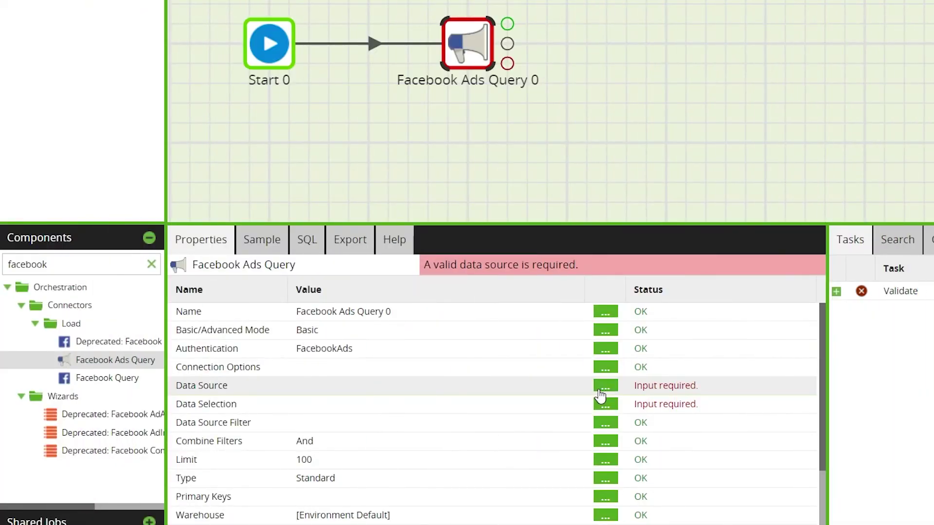
Set the data source of the Facebook Ads Query component to AdSets
left_click(603, 387)
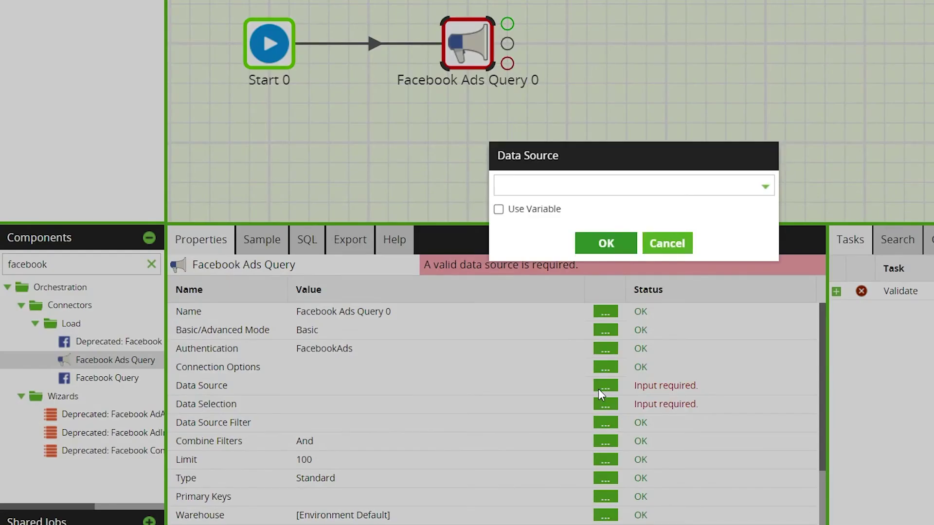
left_click(599, 183)
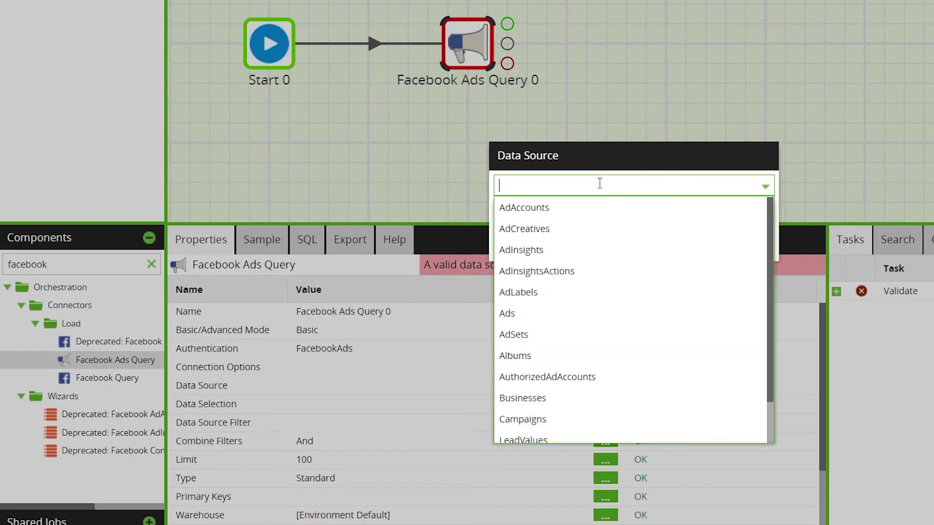
left_click(578, 333)
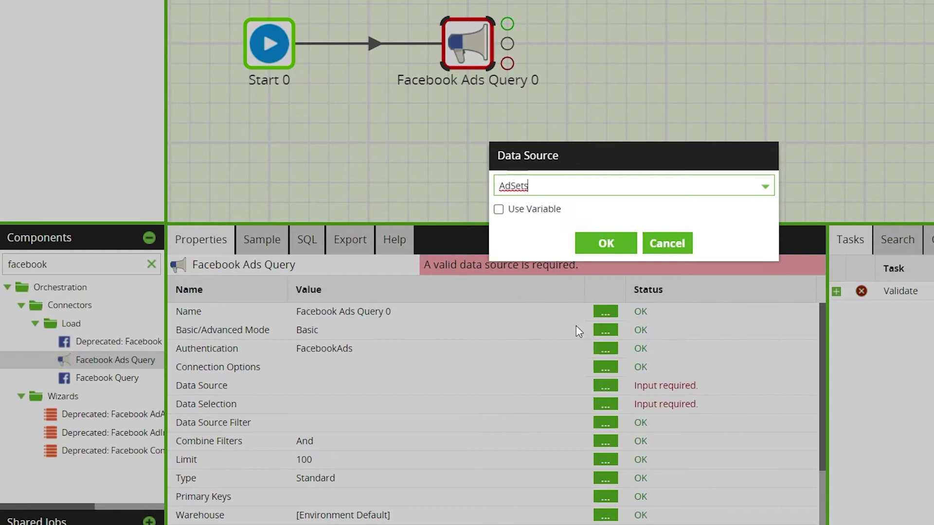
left_click(590, 249)
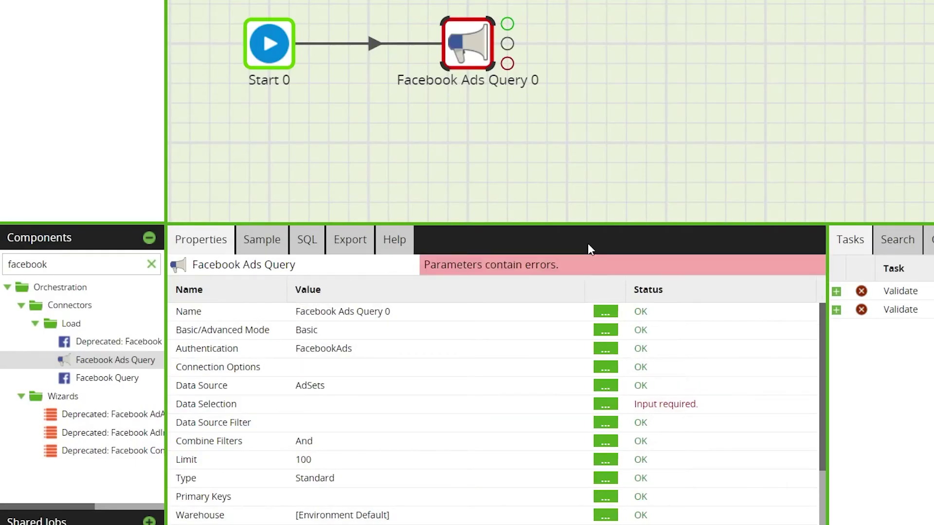
Include AdSets columns such as Target, Name, CreatedTime, StartTime, EndTime, CampaignId and TargetingCountries in the component's data selection
left_click(608, 411)
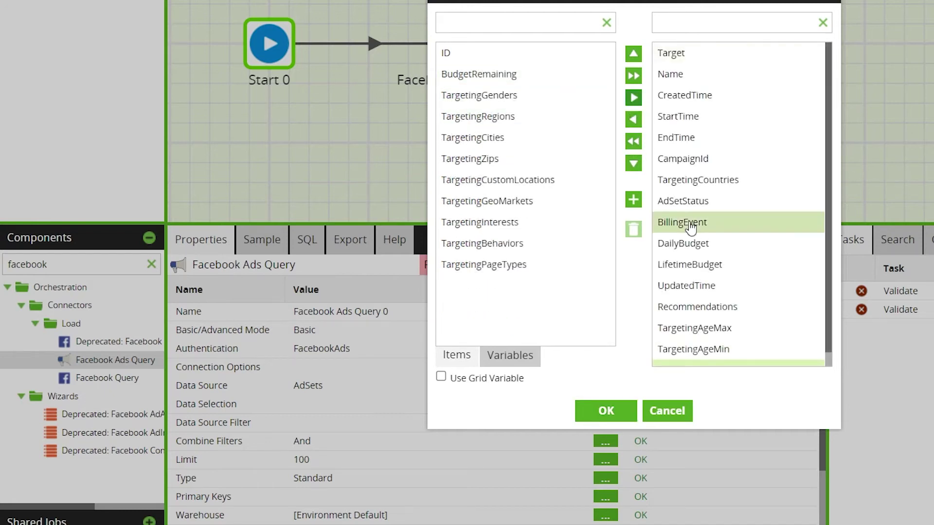
scroll(690, 227, "down", 1)
scroll(691, 226, "up", 1)
left_click(605, 411)
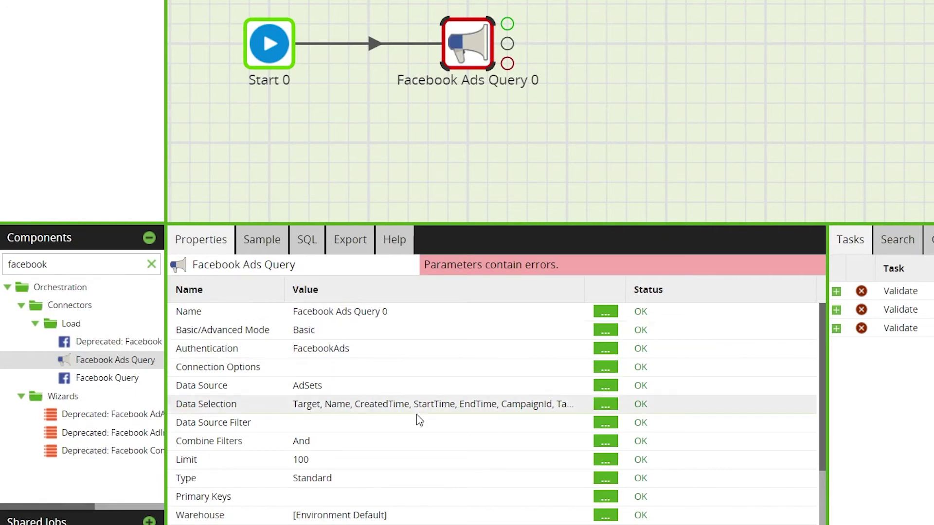
Add a data source filter requiring the Target column to be equal to the pasted ad account ID
left_click(605, 423)
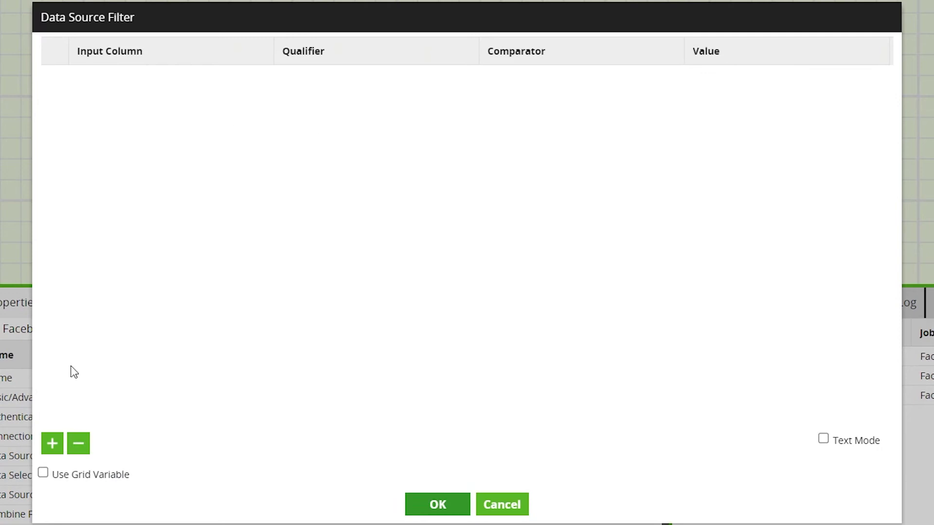
left_click(52, 442)
left_click(145, 78)
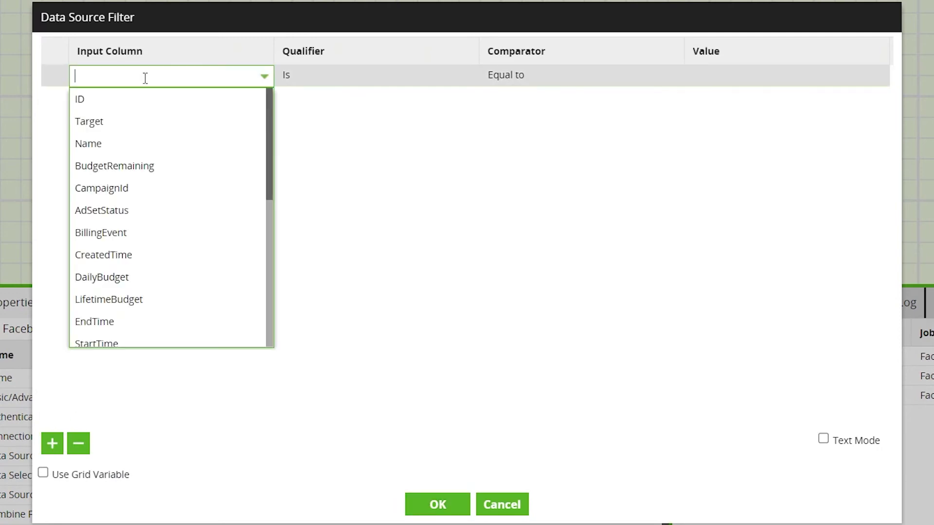
left_click(144, 120)
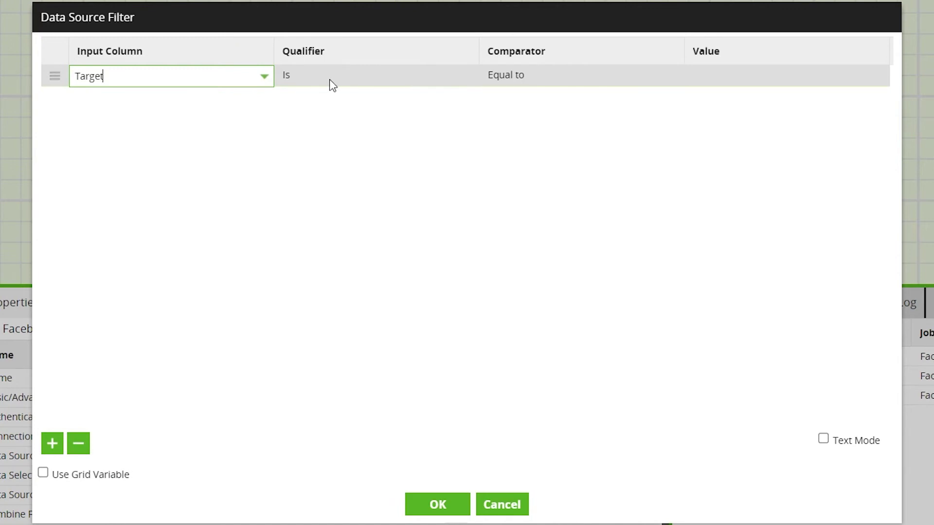
left_click(423, 82)
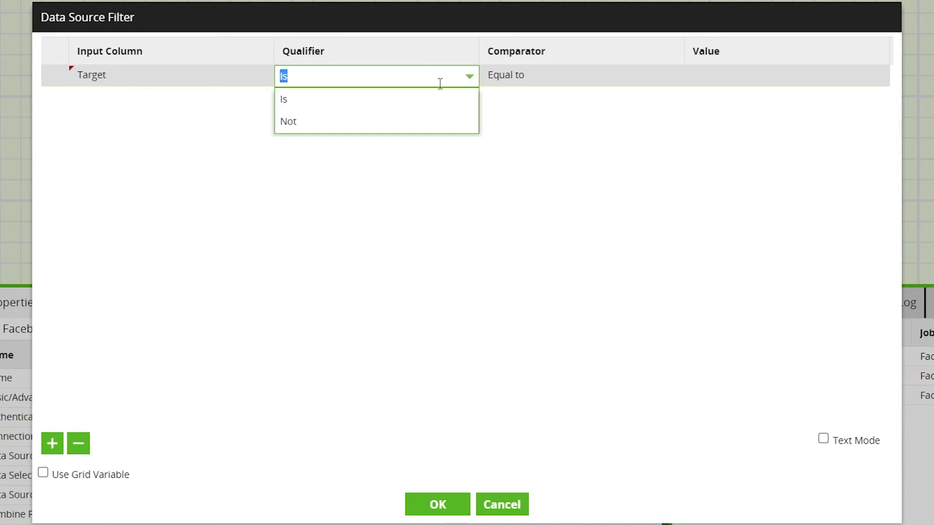
left_click(631, 73)
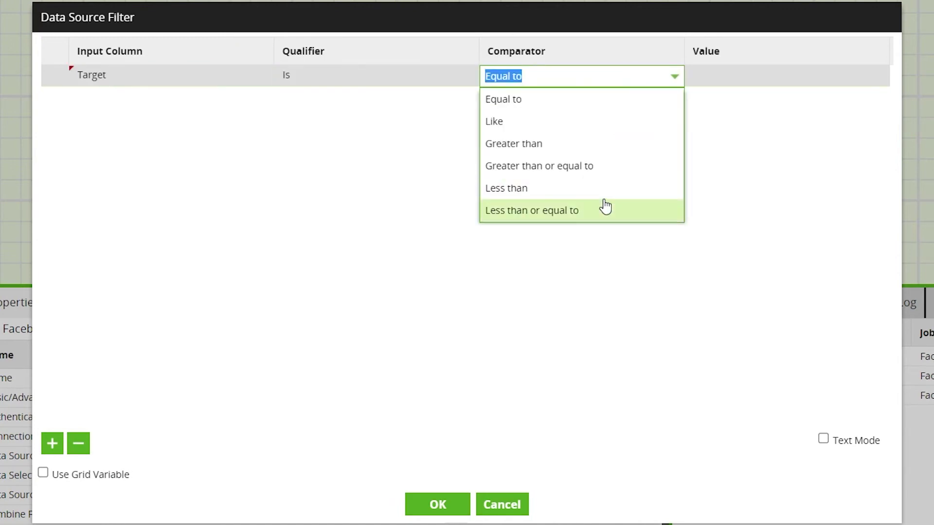
left_click(613, 98)
left_click(762, 83)
key("ctrl+v")
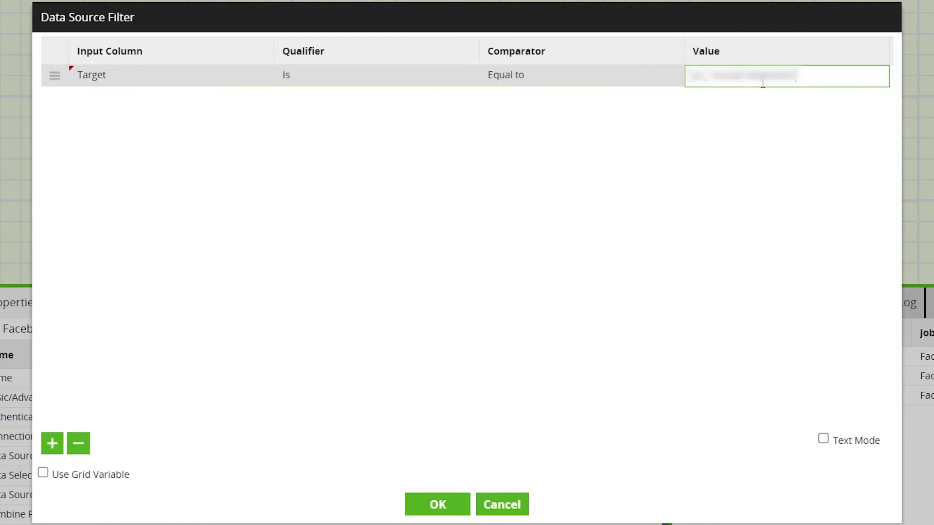
key("Return")
Add a second data source filter requiring TargetingCountries to be equal to US, and apply the filters
left_click(62, 445)
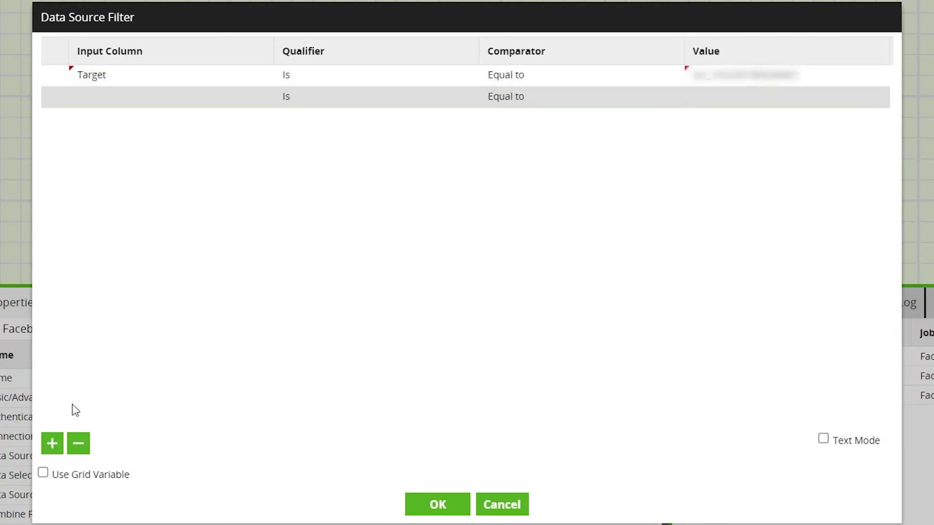
left_click(178, 98)
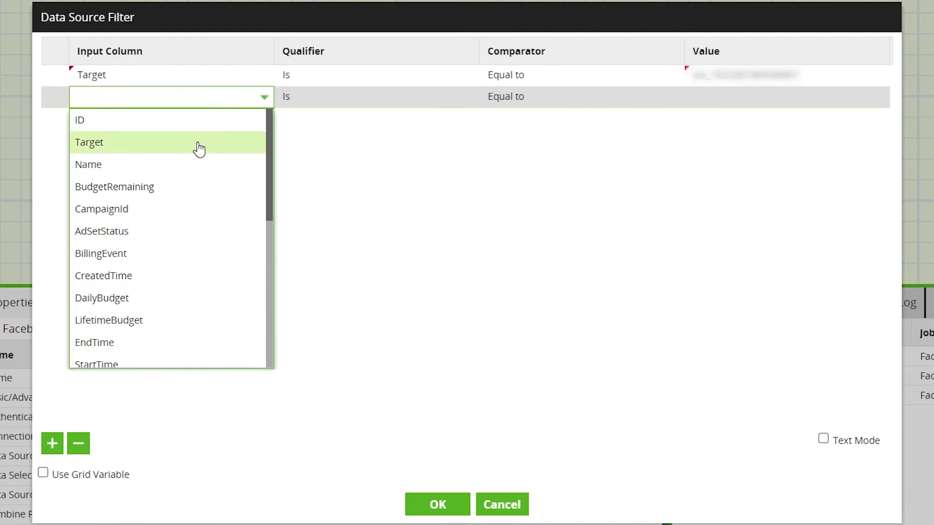
scroll(199, 150, "down", 3)
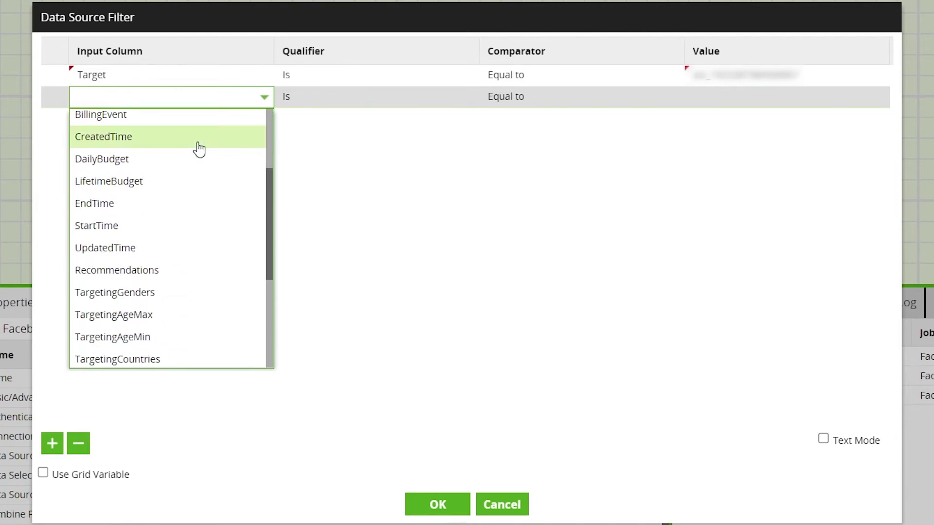
scroll(199, 150, "down", 1)
left_click(205, 290)
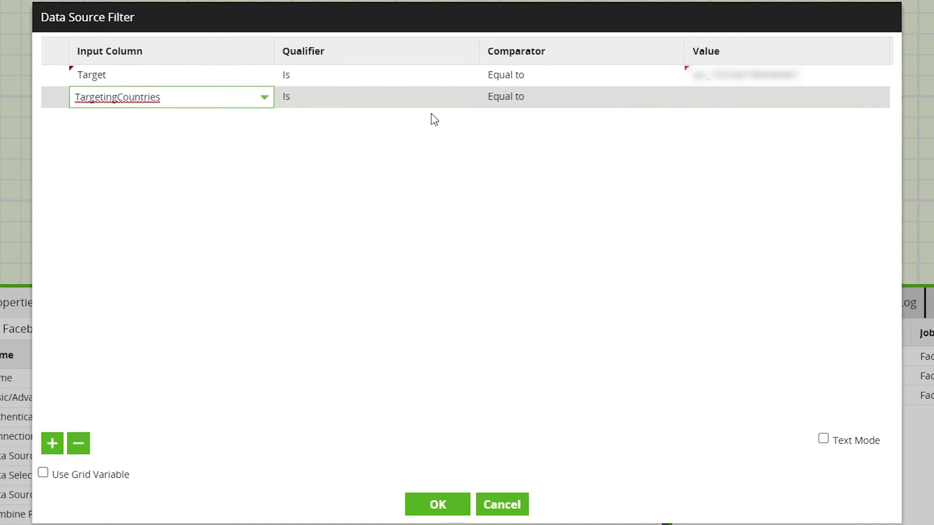
left_click(732, 95)
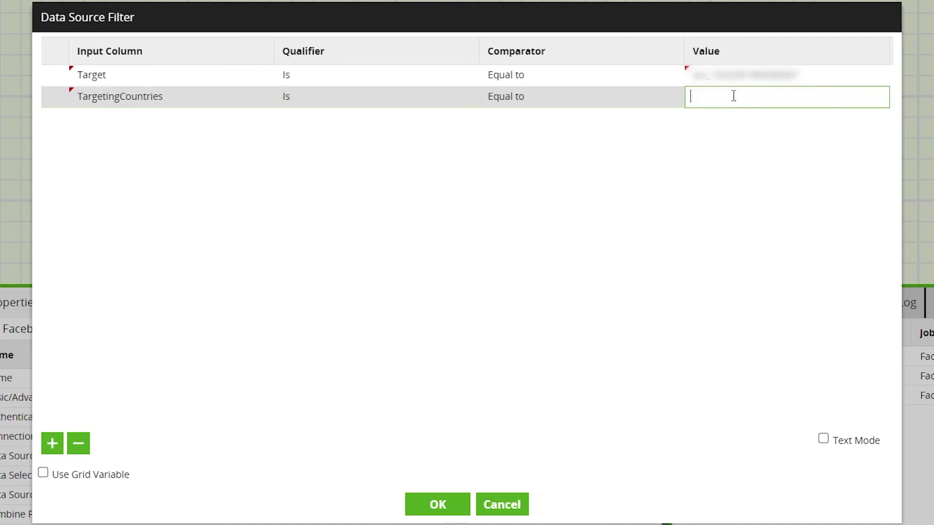
type("US")
left_click(657, 317)
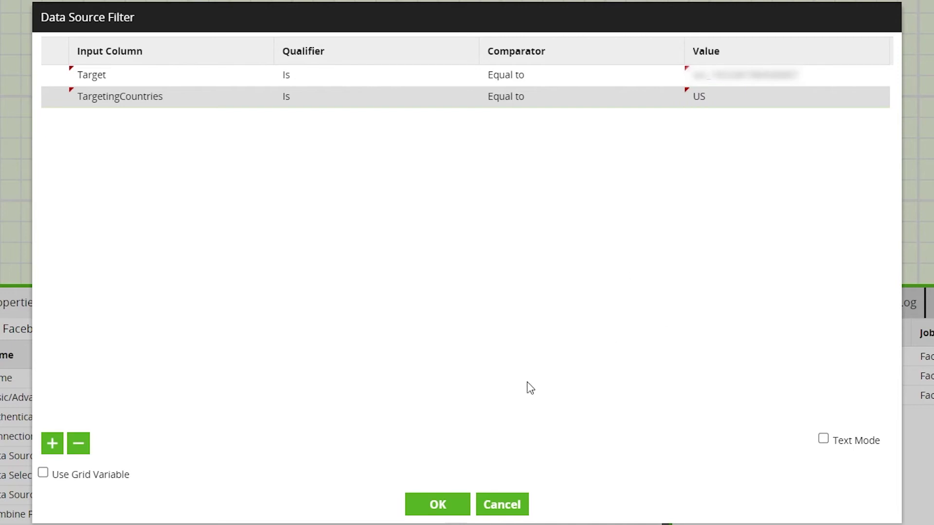
left_click(454, 503)
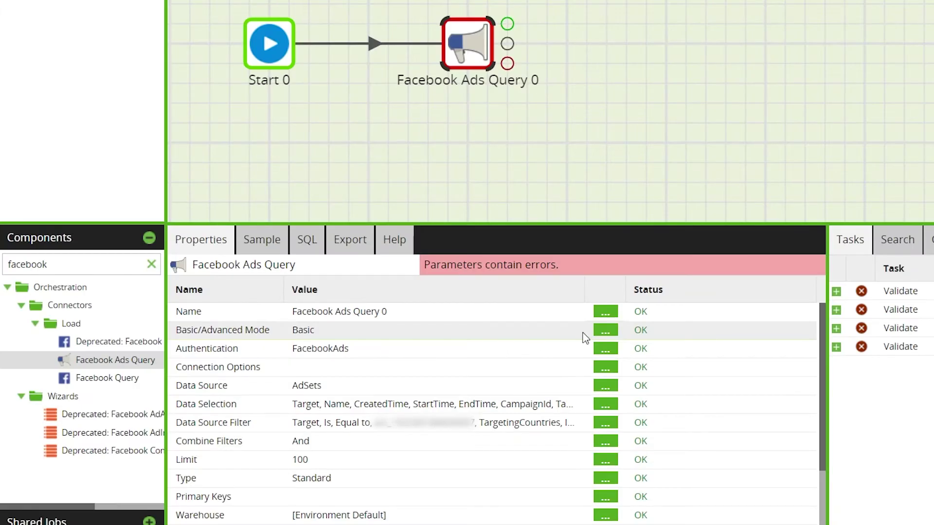
Switch the Facebook Ads Query component to Advanced mode
left_click(605, 329)
left_click(747, 184)
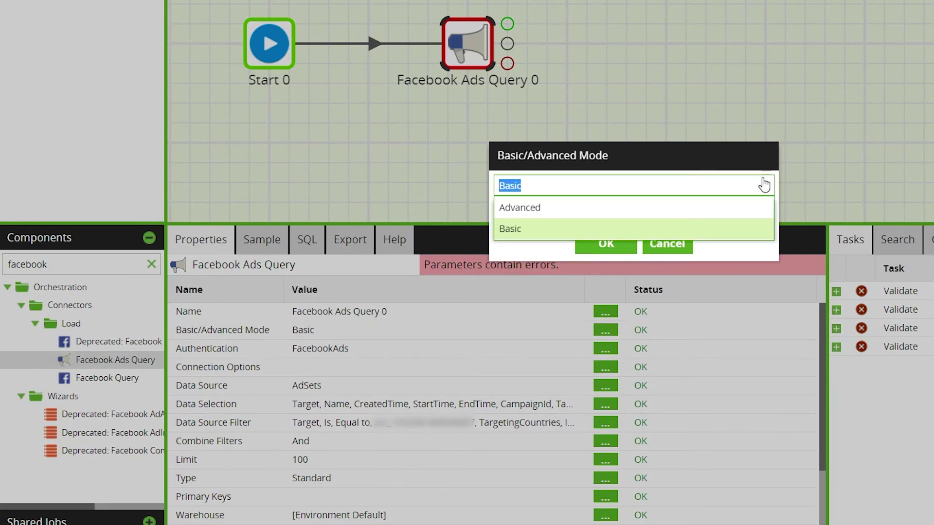
left_click(754, 206)
left_click(608, 242)
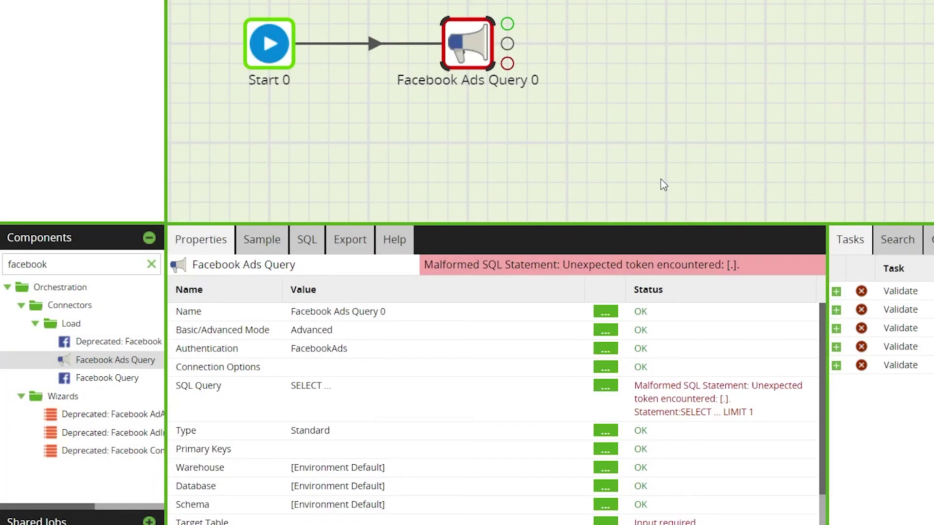
Replace the SQL query with the pasted SELECT from AdSets filtered by target account and TargetingCountries = 'US', and sample its results
left_click(325, 398)
key("ctrl+a")
key("ctrl+v")
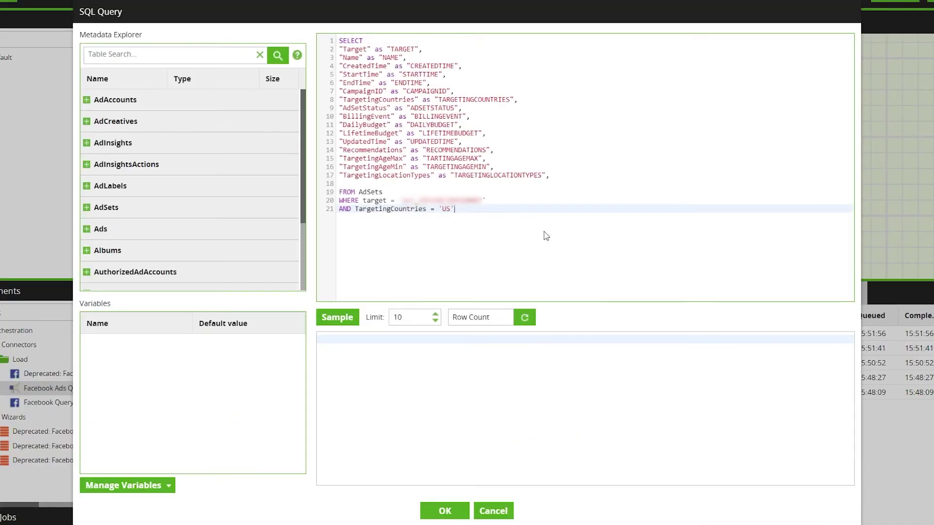
left_click(337, 317)
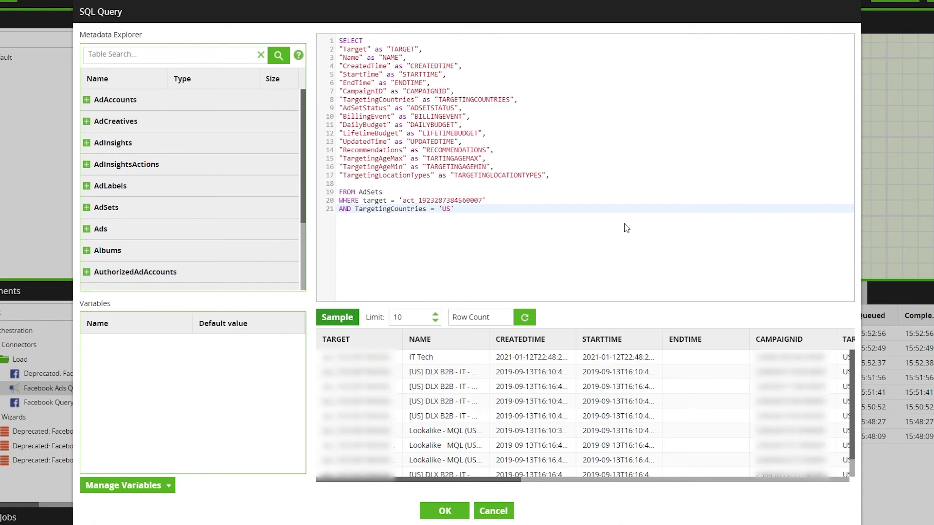
left_click(450, 511)
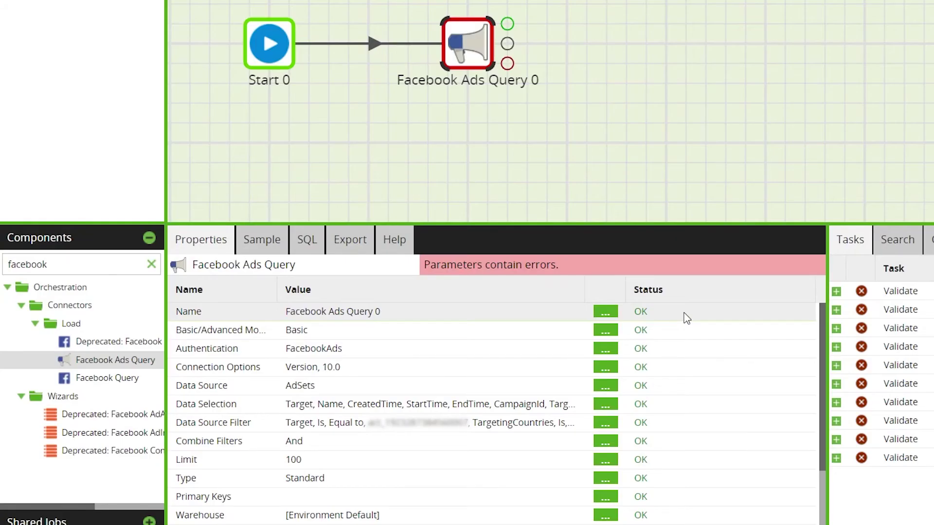
Check the And/Or choices of the Combine Filters property without changing it
left_click(605, 441)
left_click(765, 190)
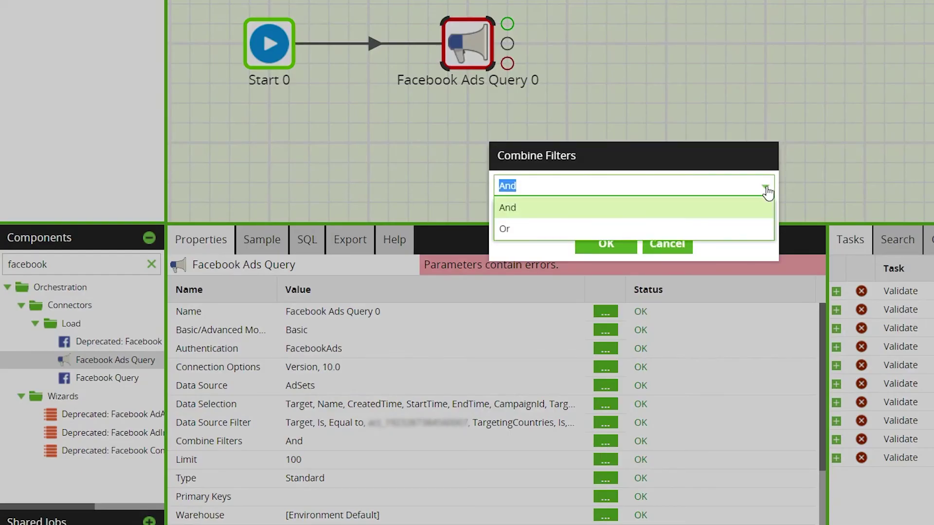
left_click(767, 189)
left_click(667, 244)
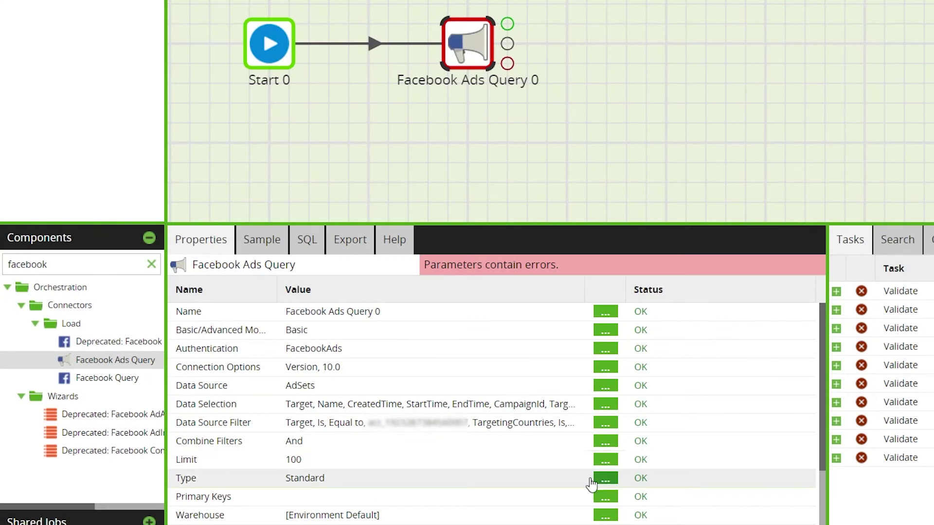
Review the available stage platforms for the component, keeping Existing Amazon S3 Location
scroll(535, 466, "down", 3)
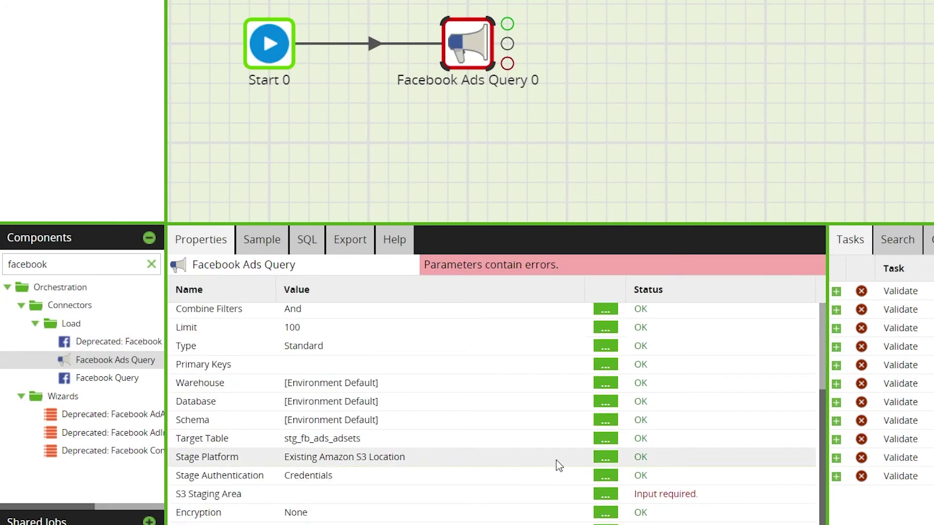
left_click(610, 458)
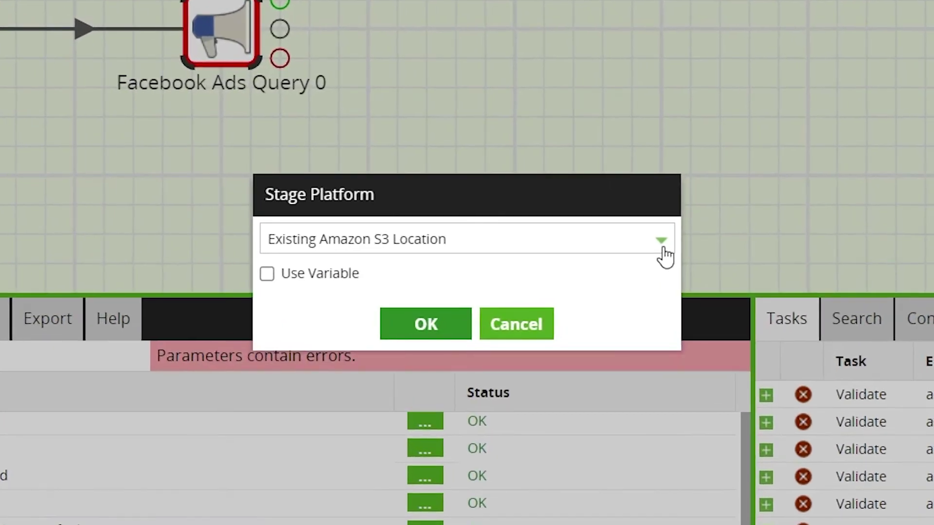
left_click(765, 190)
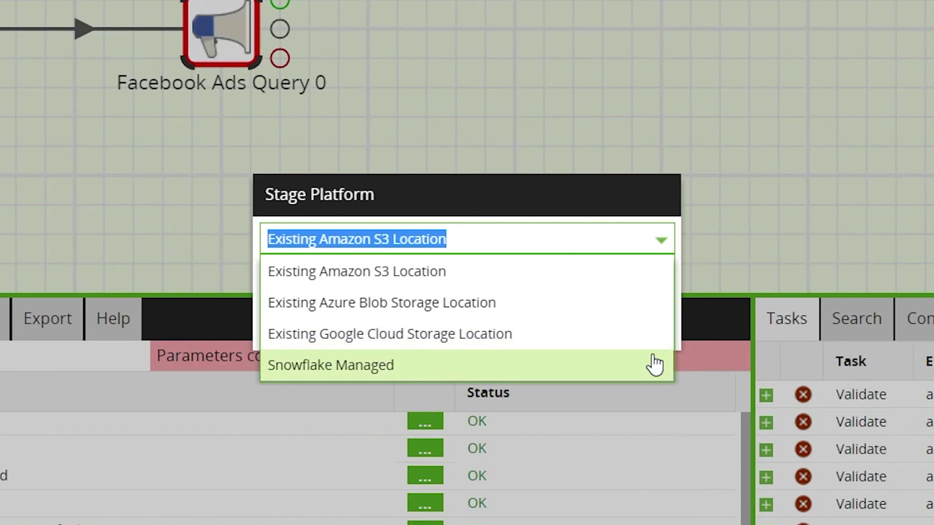
left_click(637, 283)
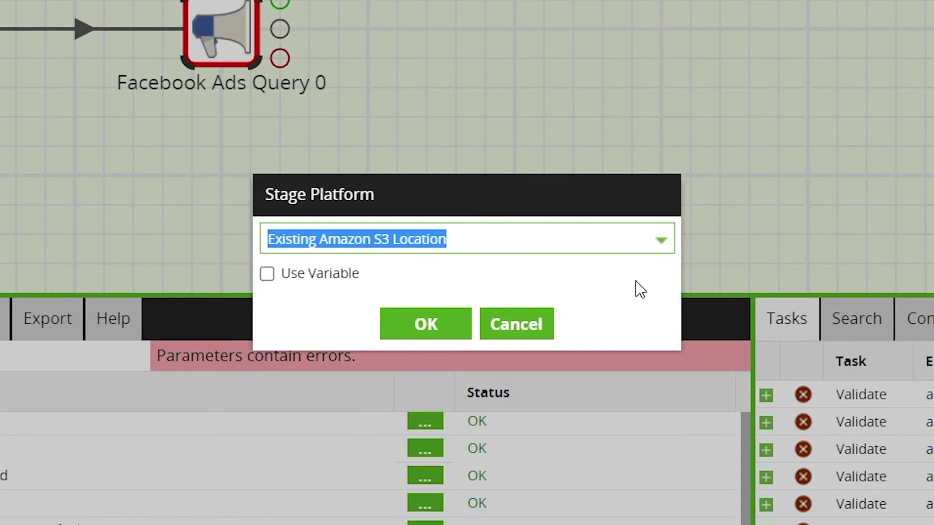
left_click(392, 333)
Set the component's target table to stg_fb_ads_adsets
scroll(470, 436, "down", 2)
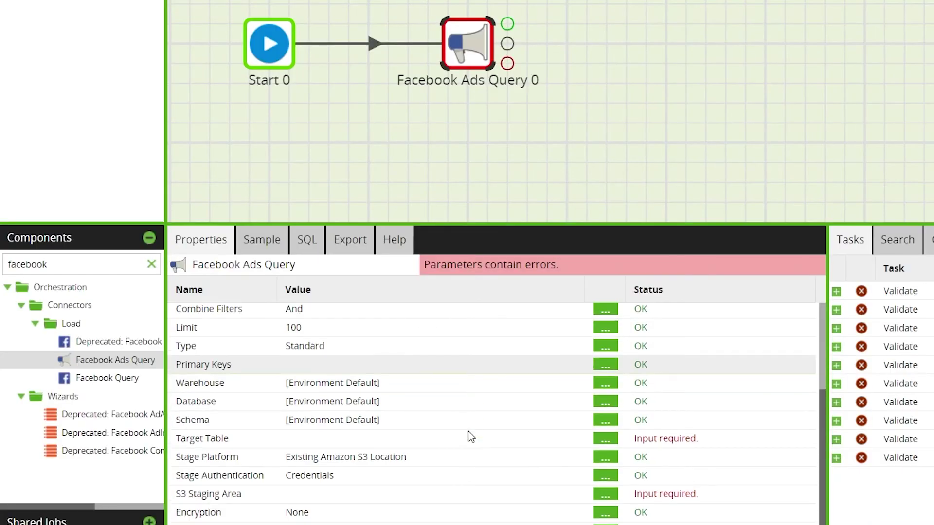
left_click(606, 440)
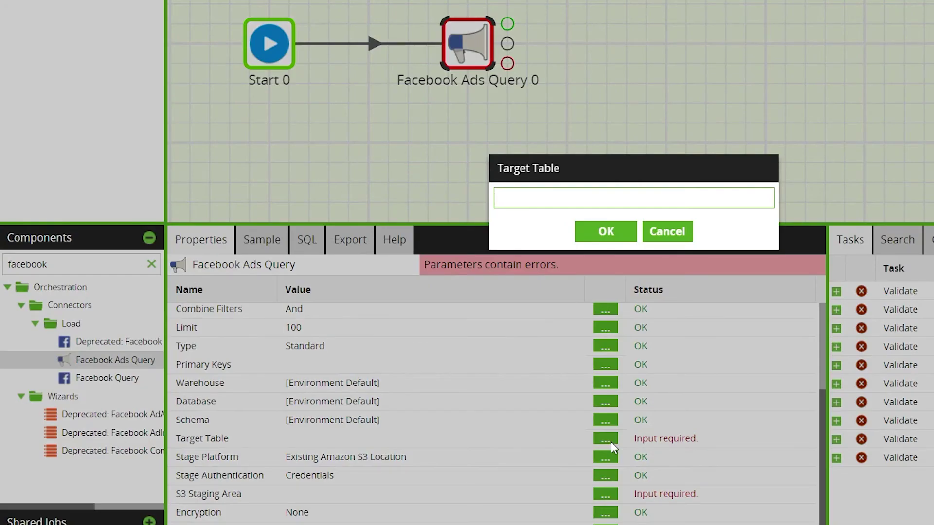
type("stg_fb_a")
type("ds_adsets")
left_click(606, 232)
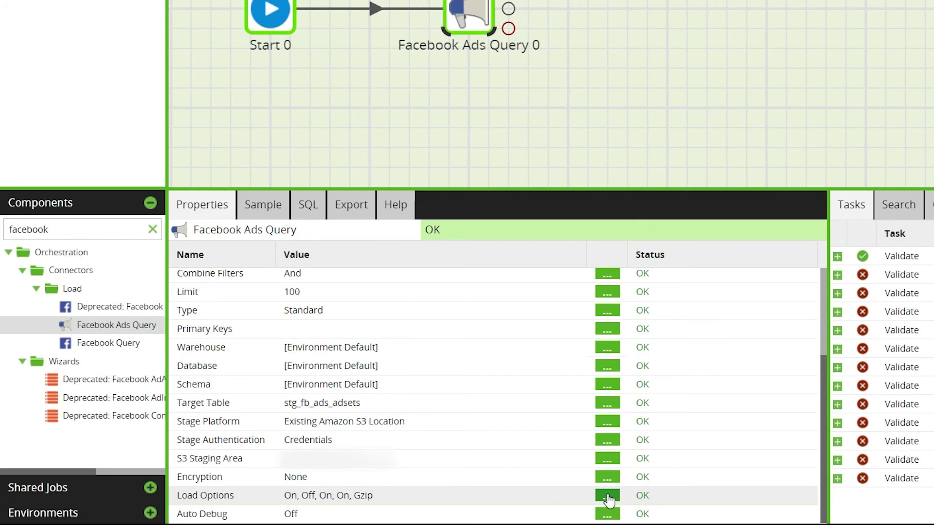
Confirm the component's load options with Recreate Target Table set to On
left_click(607, 497)
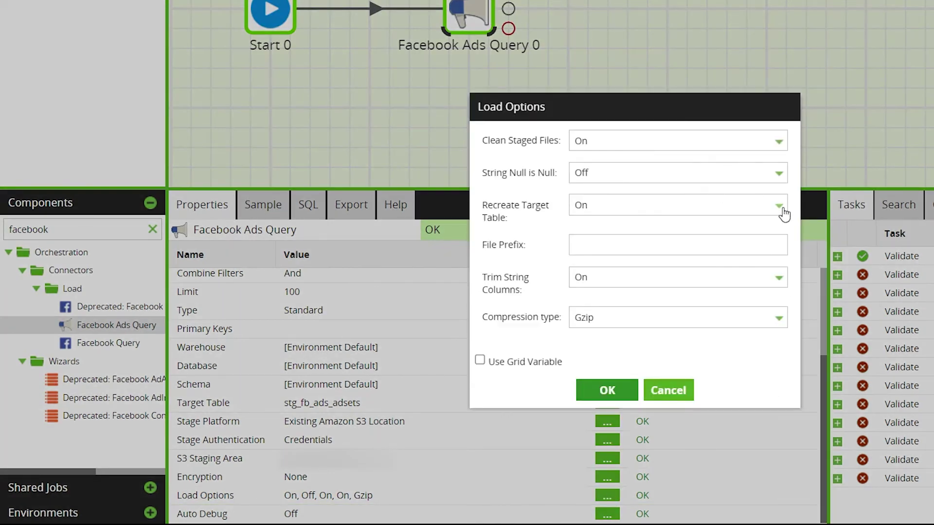
left_click(783, 213)
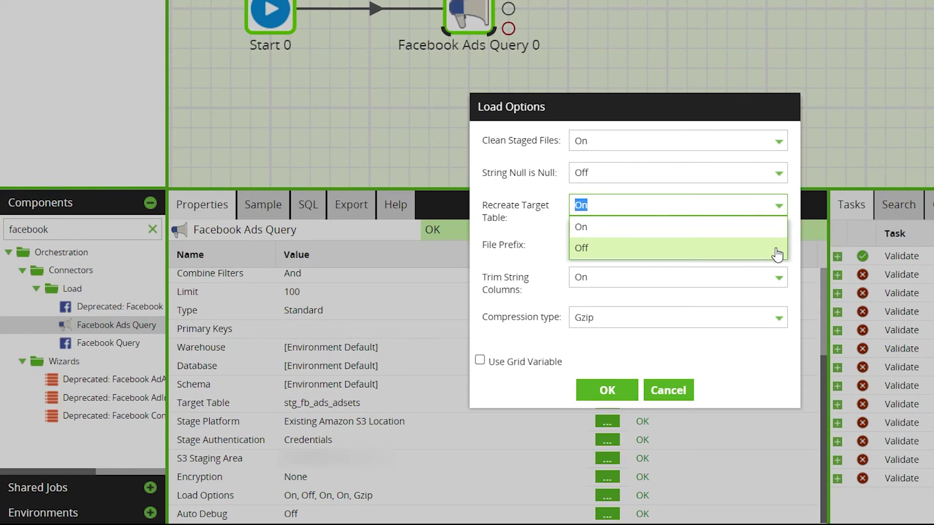
left_click(774, 226)
left_click(610, 390)
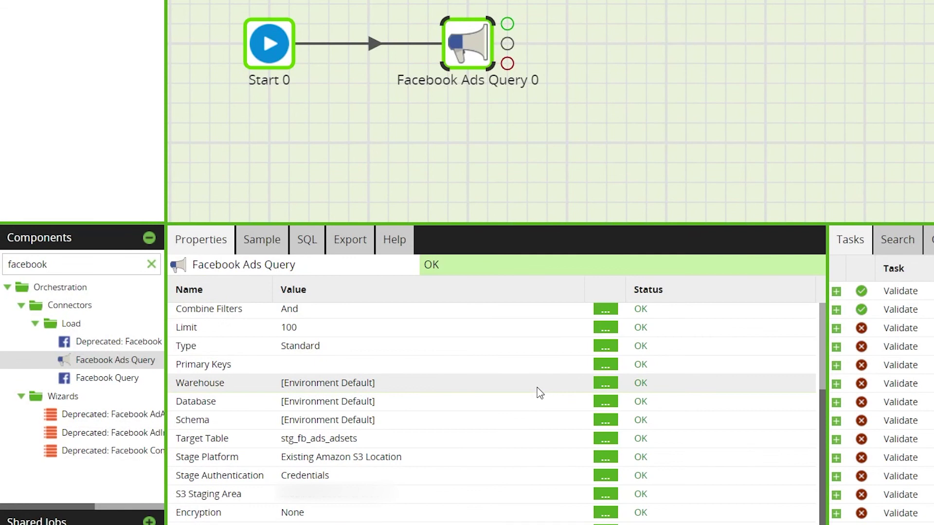
Load a data sample from the Facebook Ads Query component
left_click(262, 240)
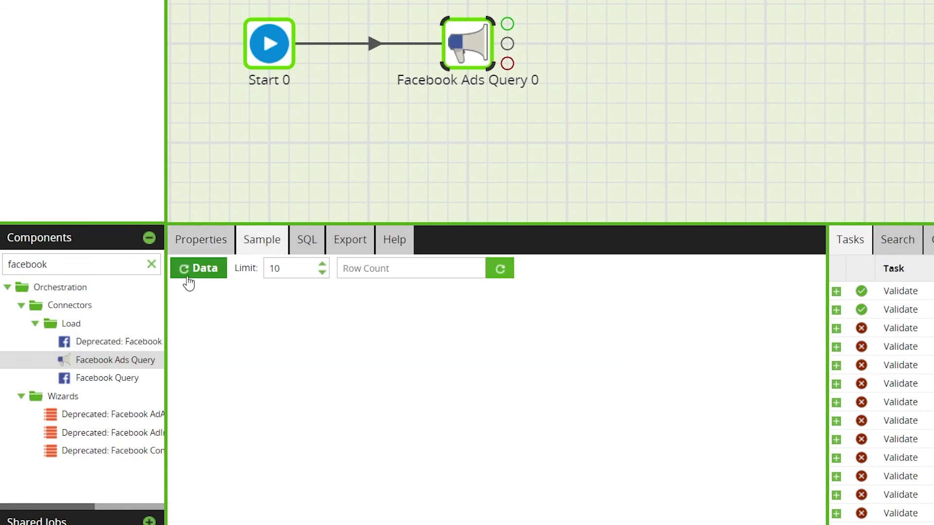
left_click(201, 273)
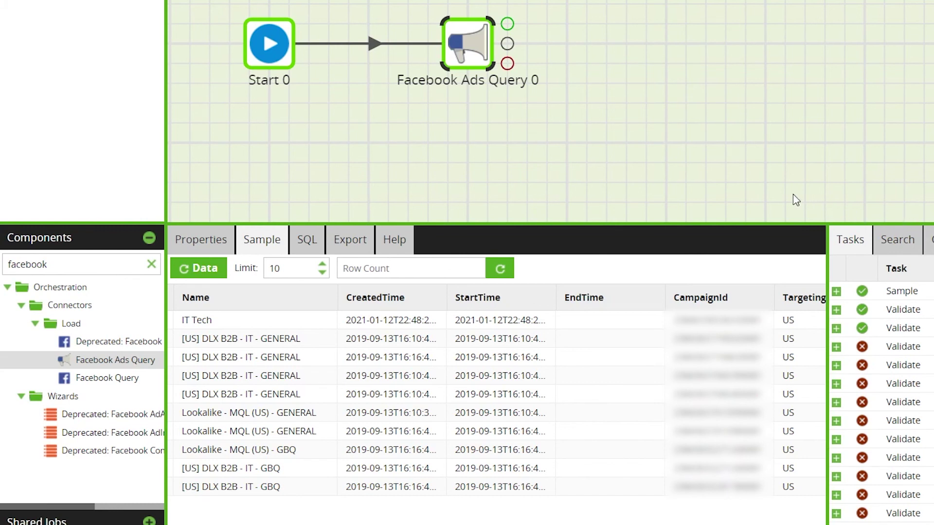
Run the Facebook Ads Query orchestration job and expand the task details of that run
left_click(463, 109)
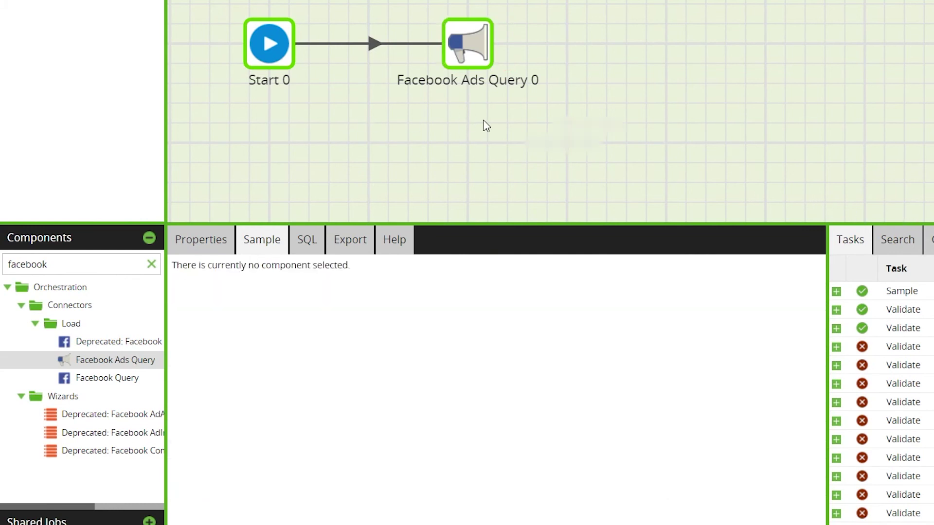
right_click(468, 114)
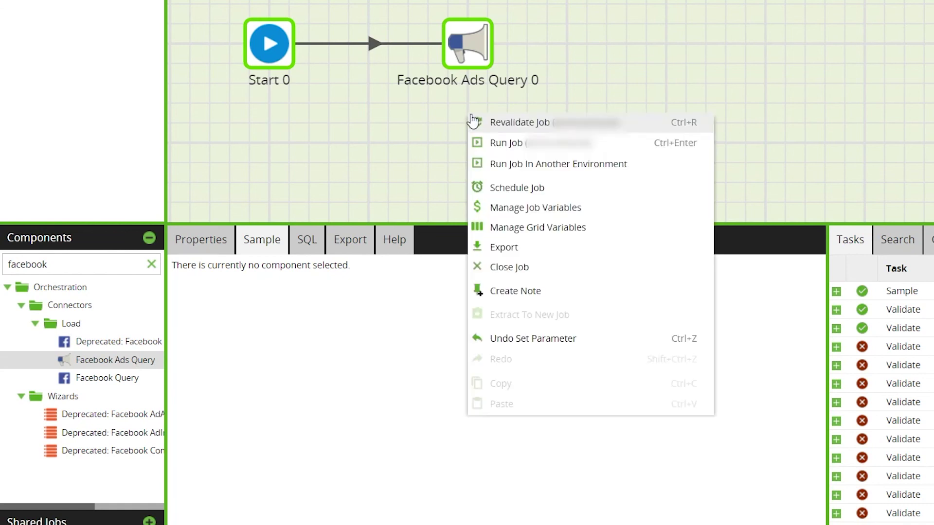
left_click(496, 146)
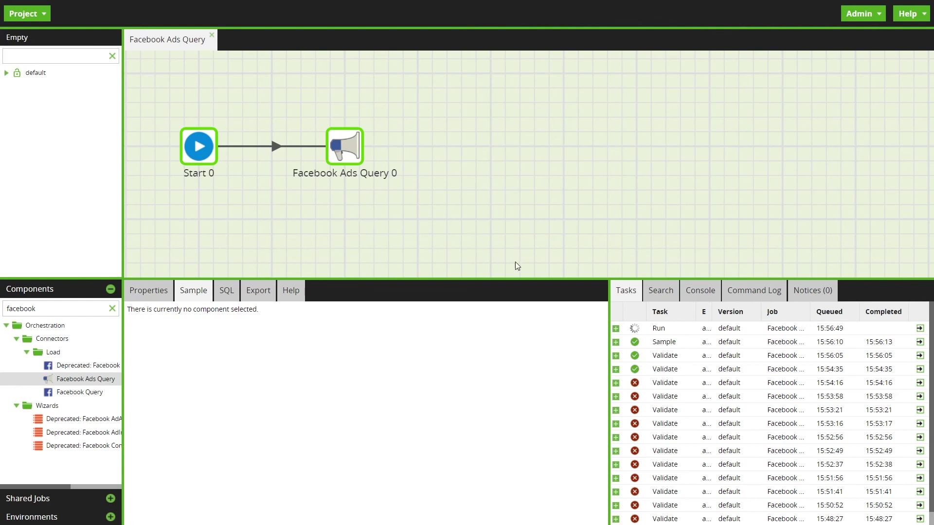
left_click(615, 330)
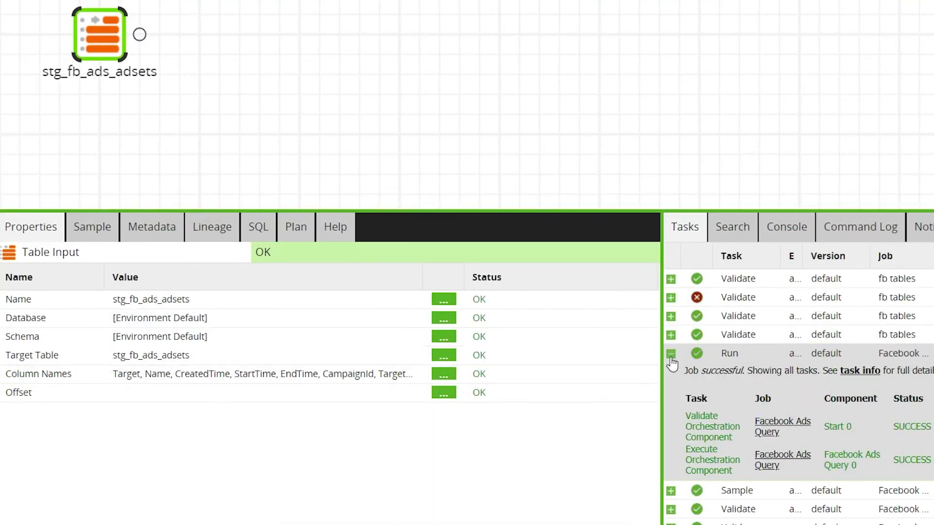
Load a data sample from the stg_fb_ads_adsets table input in the transformation job
left_click(107, 233)
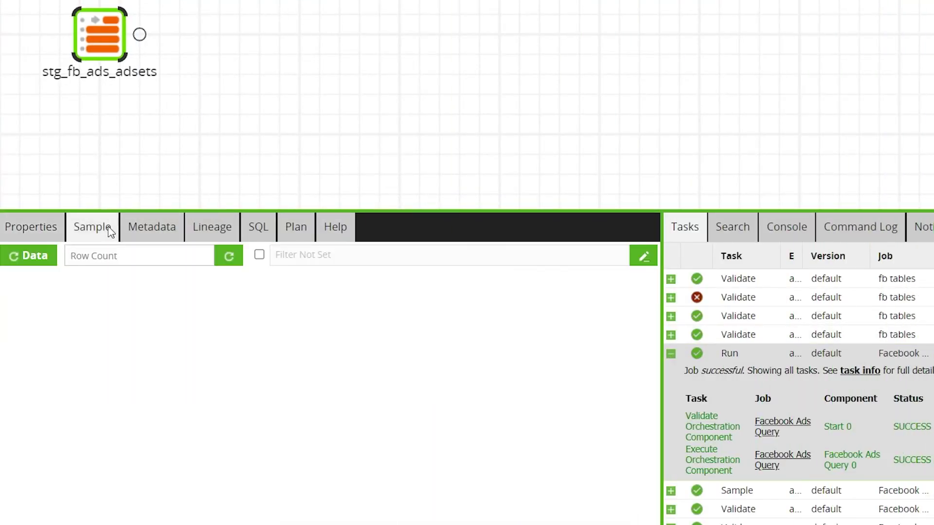
left_click(36, 257)
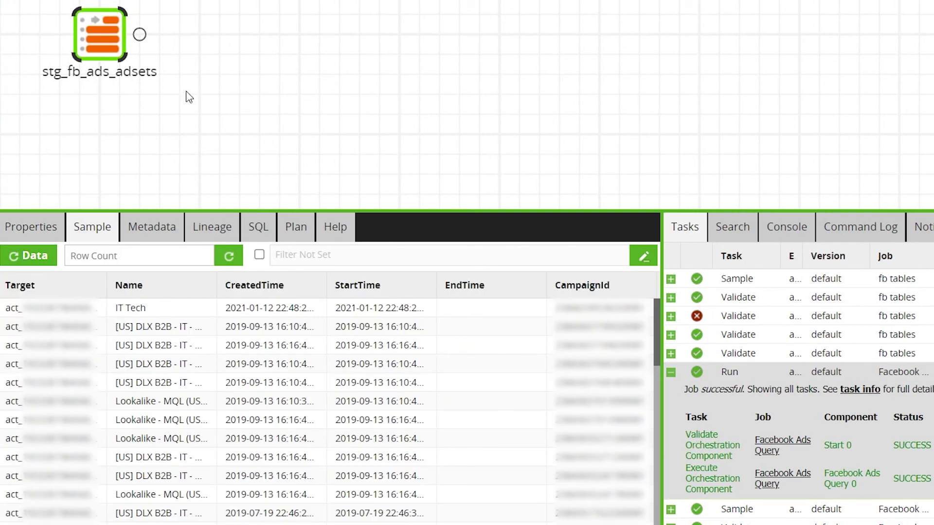